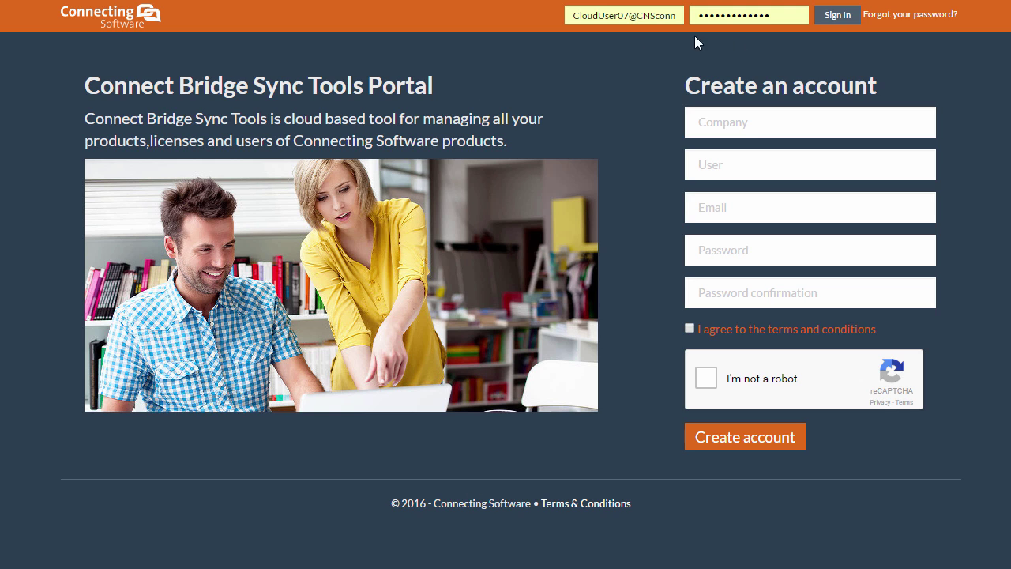
- Sign in and start a new pair from CB Exchange Server Sync pair configuration
{"action": "left_click", "coordinate": [829, 15]}
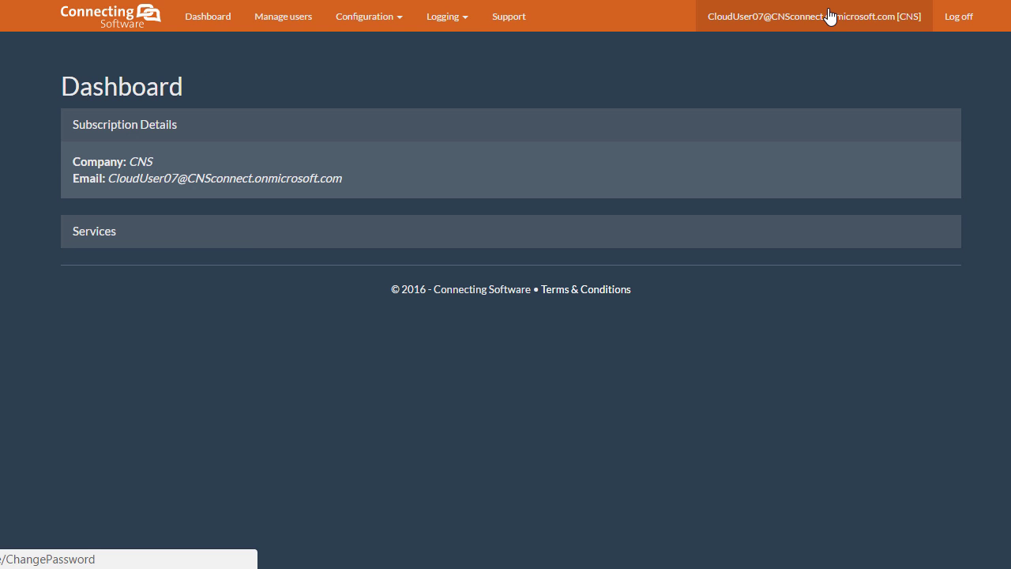
{"action": "left_click", "coordinate": [398, 22]}
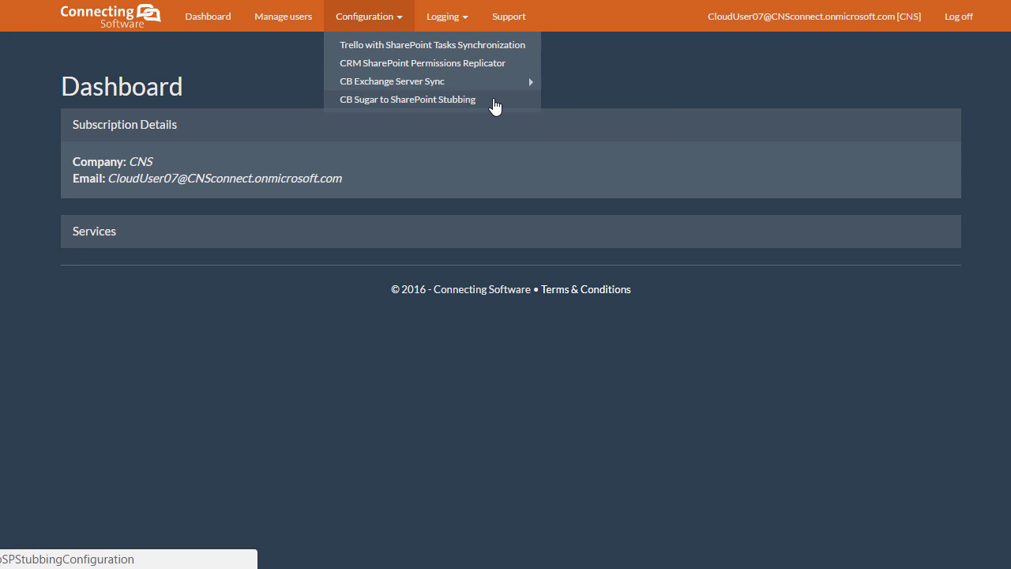
{"action": "mouse_move", "coordinate": [503, 83]}
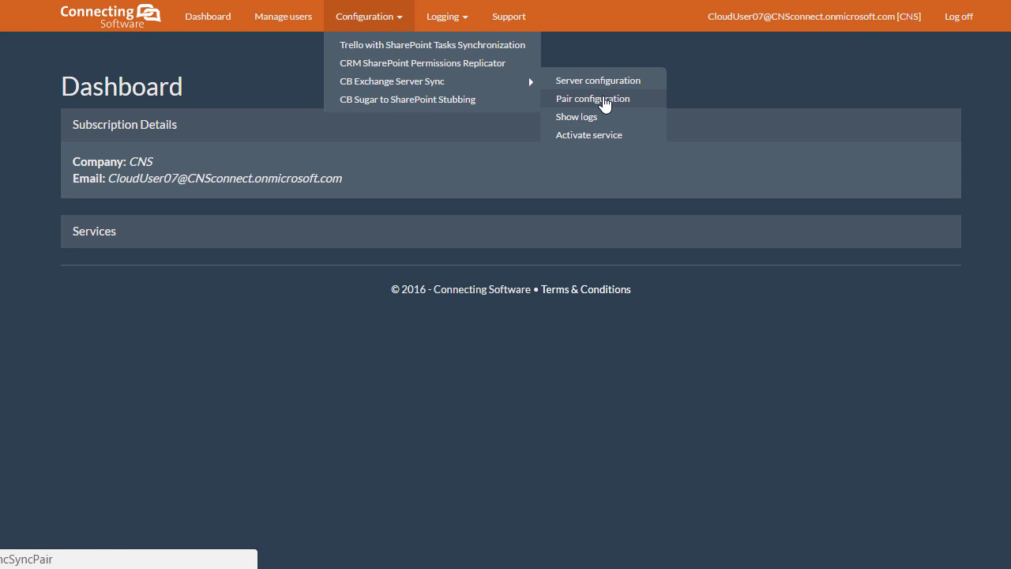
{"action": "left_click", "coordinate": [604, 101]}
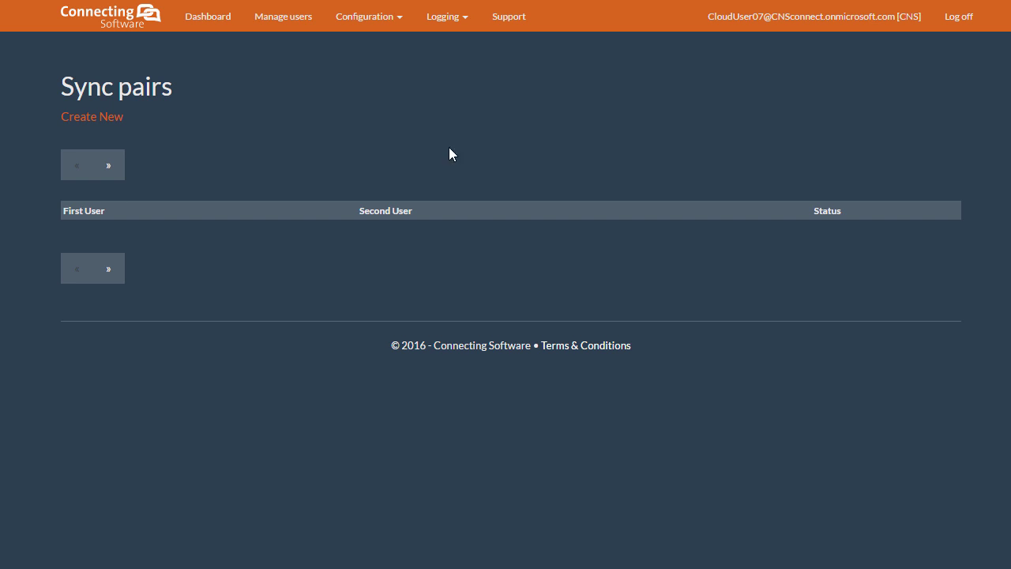
{"action": "left_click", "coordinate": [100, 119]}
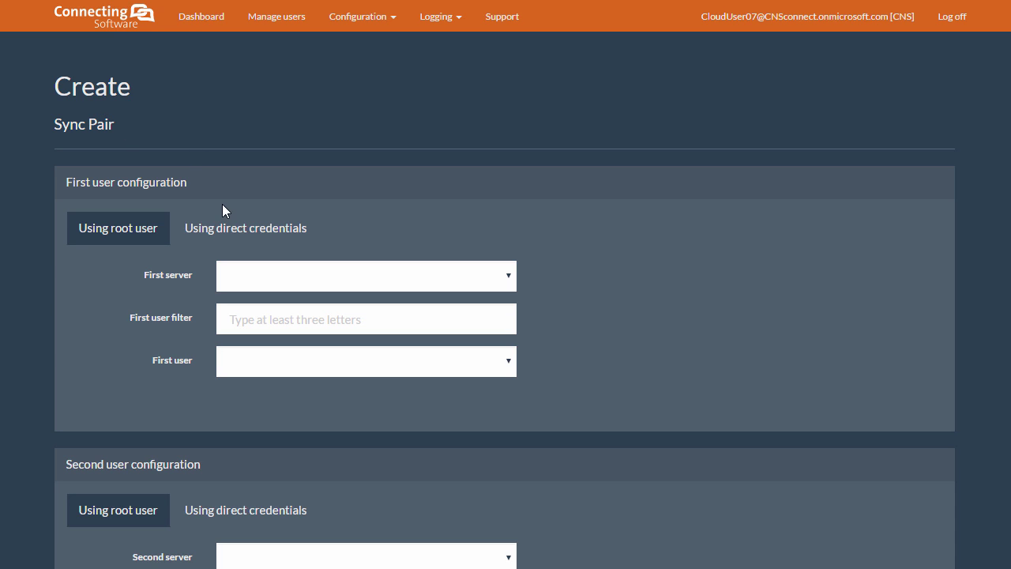
{"action": "left_click", "coordinate": [240, 226]}
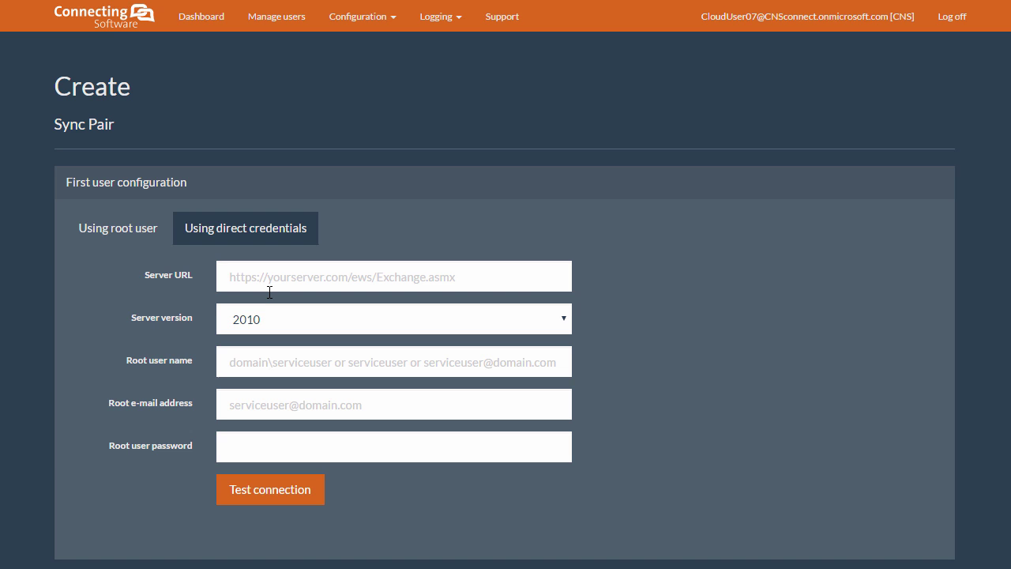
{"action": "left_click", "coordinate": [293, 277]}
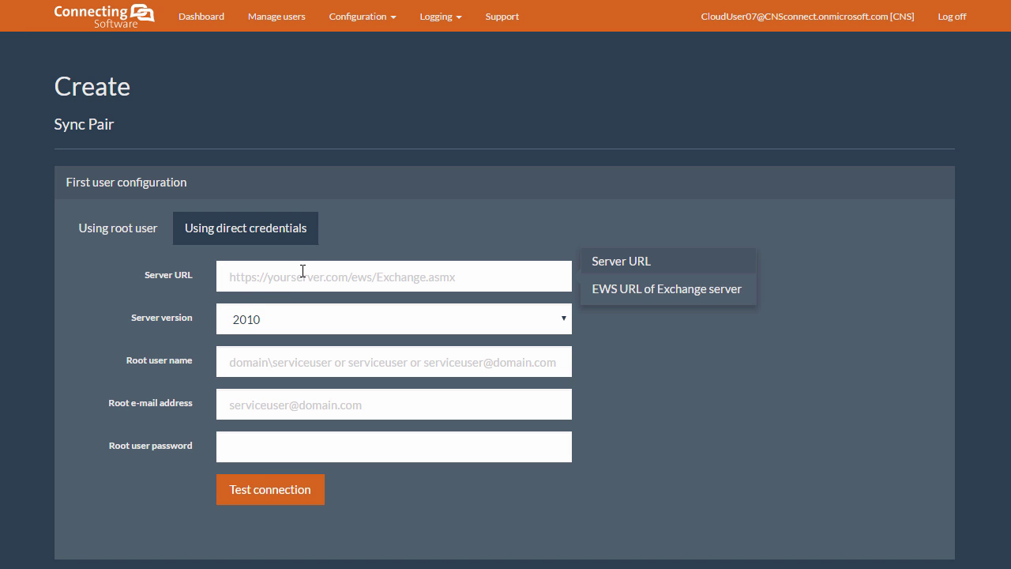
{"action": "type", "text": "https:"}
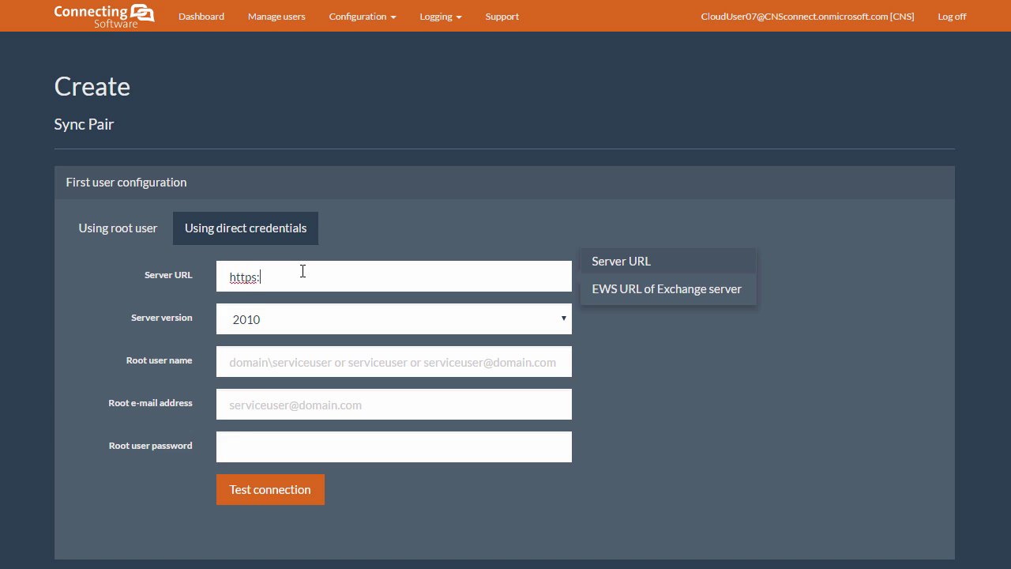
{"action": "type", "text": "//outlook.office365"}
{"action": "type", "text": ".com/ews/Exchange.asmx"}
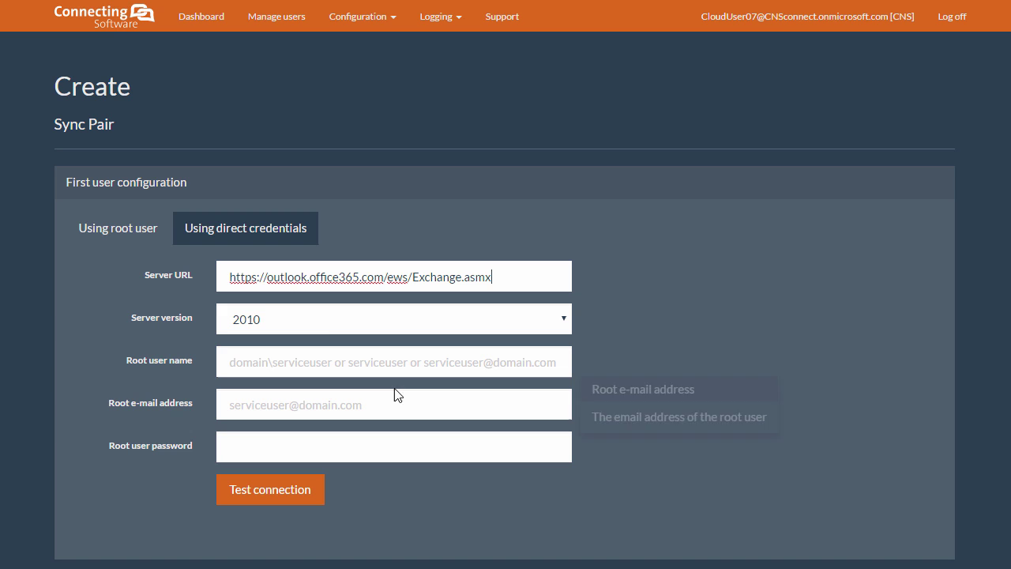
{"action": "left_click", "coordinate": [424, 360]}
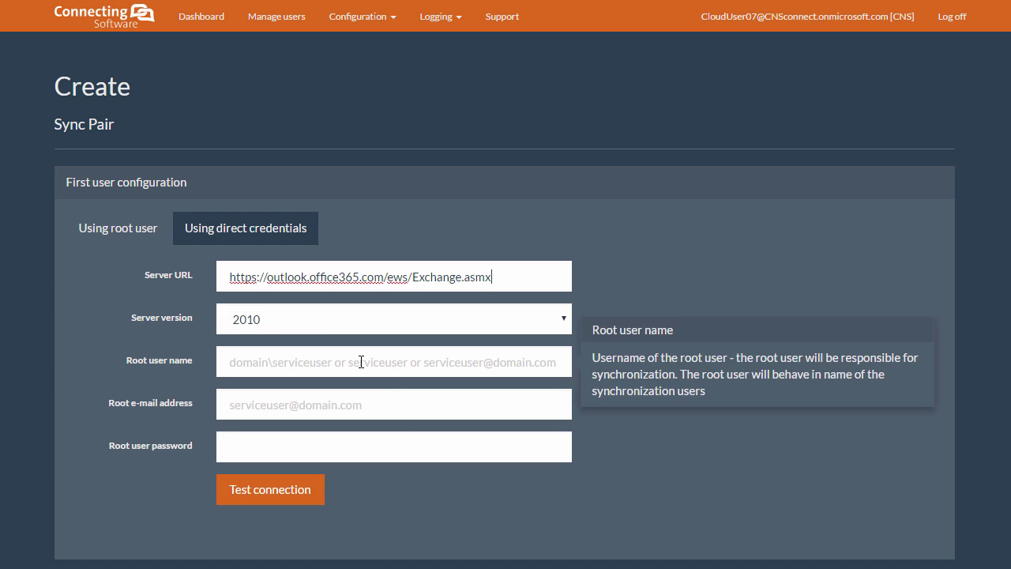
{"action": "left_click", "coordinate": [245, 329]}
{"action": "left_click", "coordinate": [295, 416]}
- Fill the first user's root user name, e-mail and password, then test the connection
{"action": "left_click", "coordinate": [271, 365]}
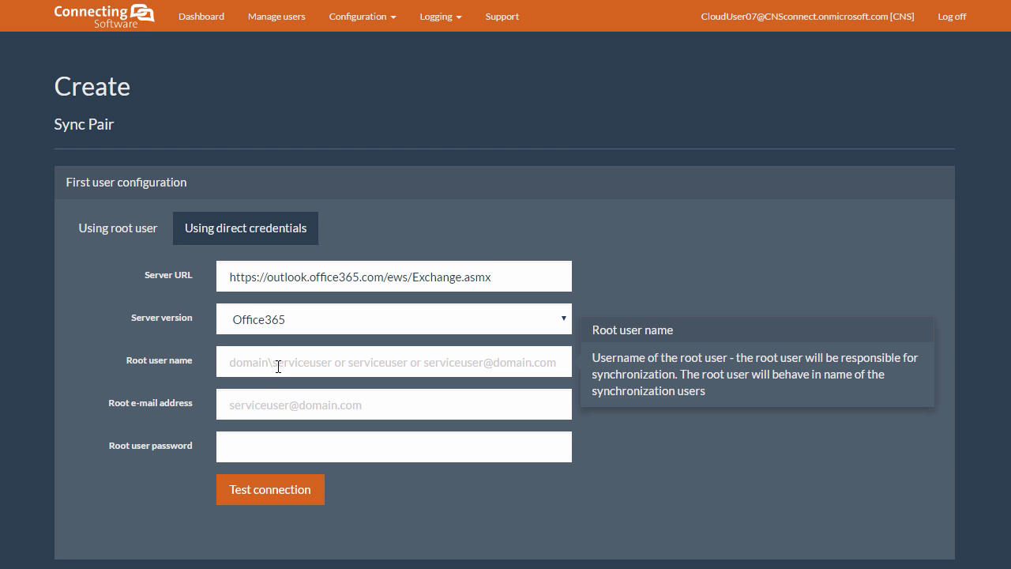
{"action": "type", "text": "cns"}
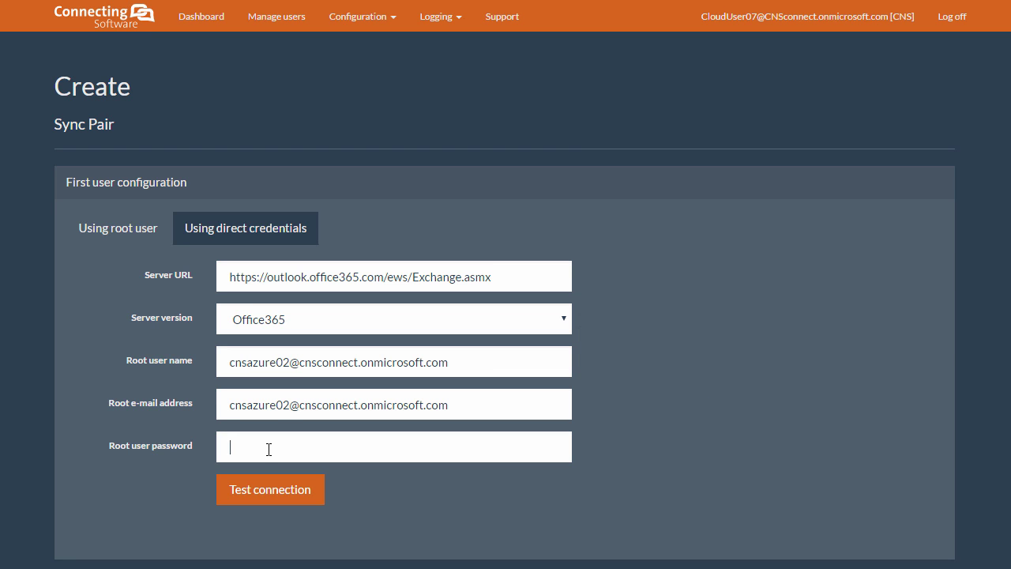
{"action": "left_click", "coordinate": [271, 445]}
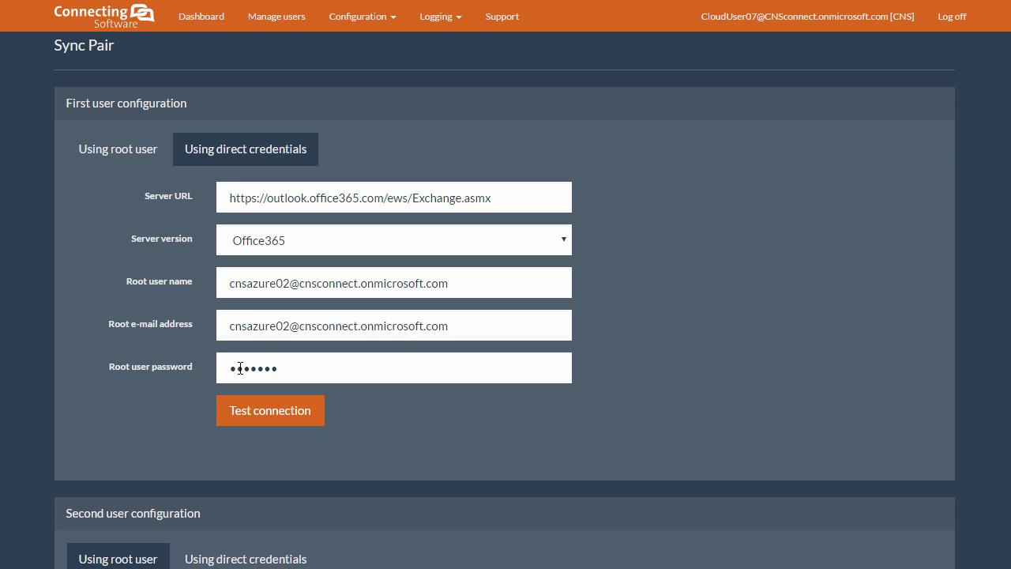
{"action": "type", "text": "x"}
{"action": "left_click", "coordinate": [260, 416]}
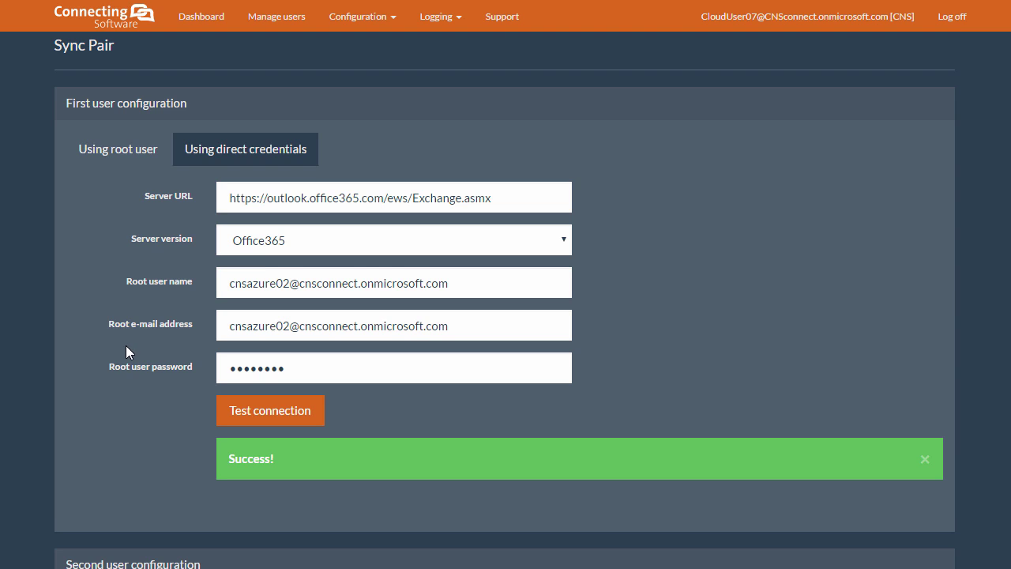
- Switch the second user to direct credentials with server version 2013
{"action": "scroll", "coordinate": [126, 352], "scroll_direction": "down", "scroll_amount": 4}
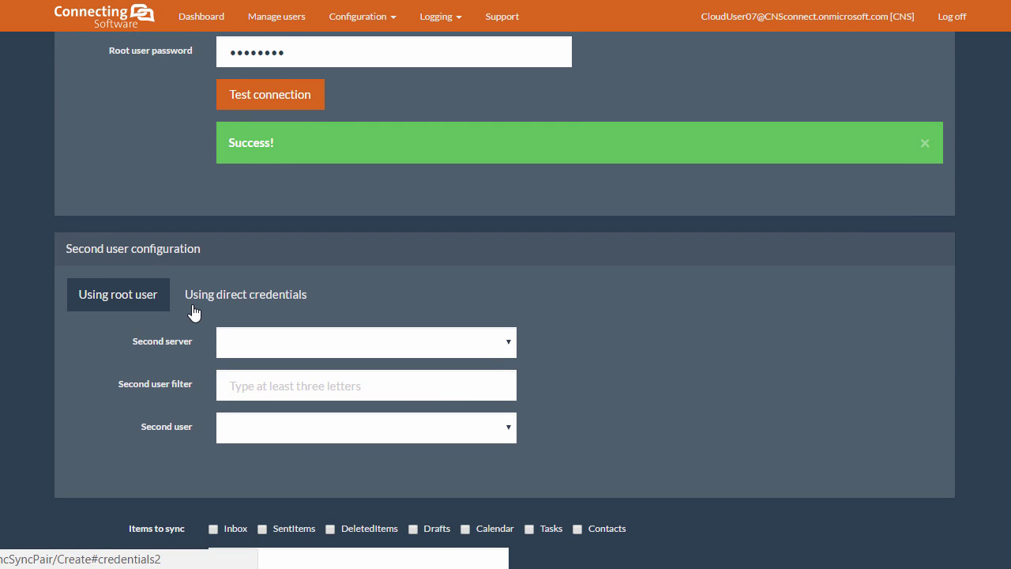
{"action": "left_click", "coordinate": [274, 296]}
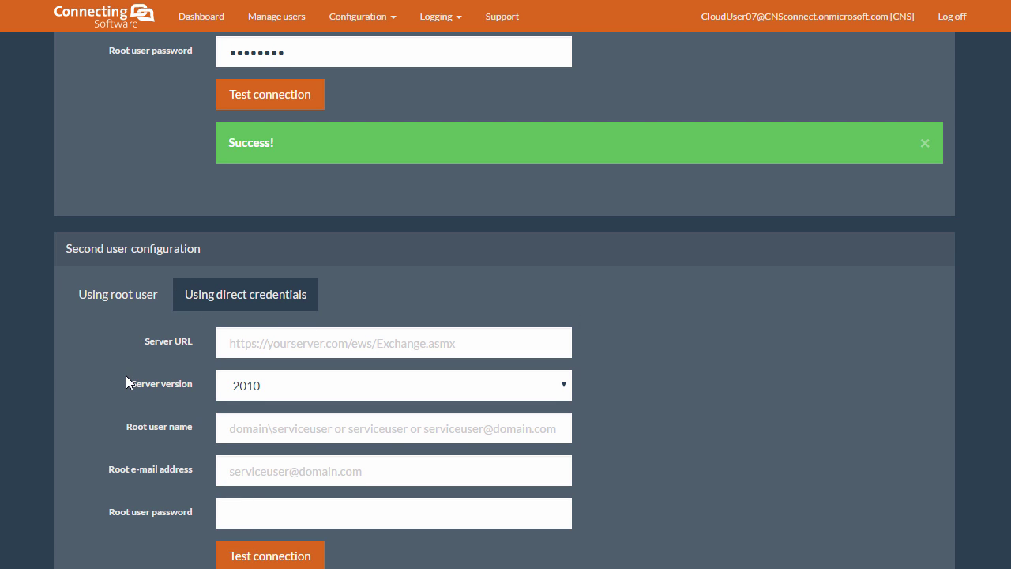
{"action": "scroll", "coordinate": [126, 375], "scroll_direction": "down", "scroll_amount": 1}
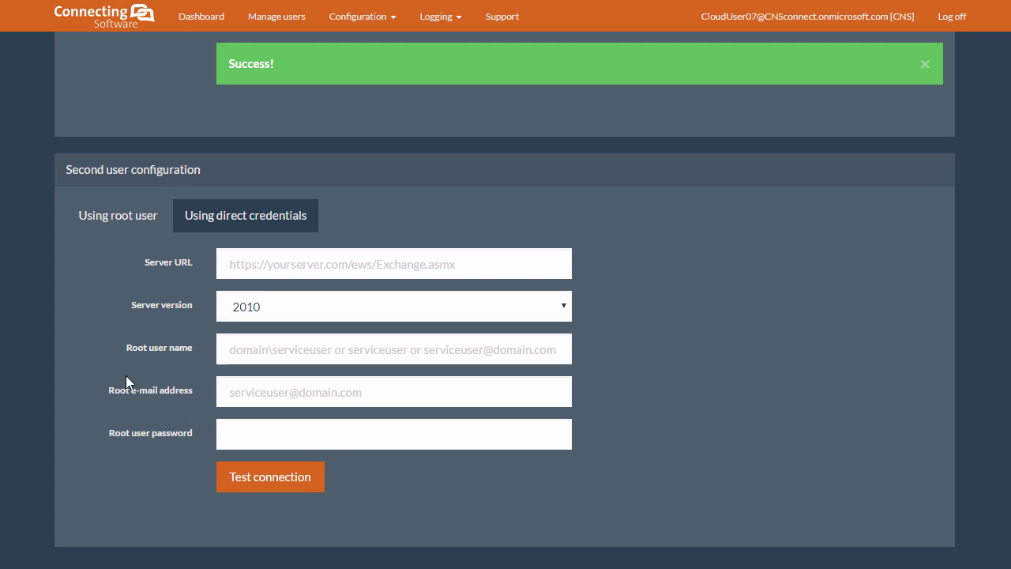
{"action": "left_click", "coordinate": [279, 308]}
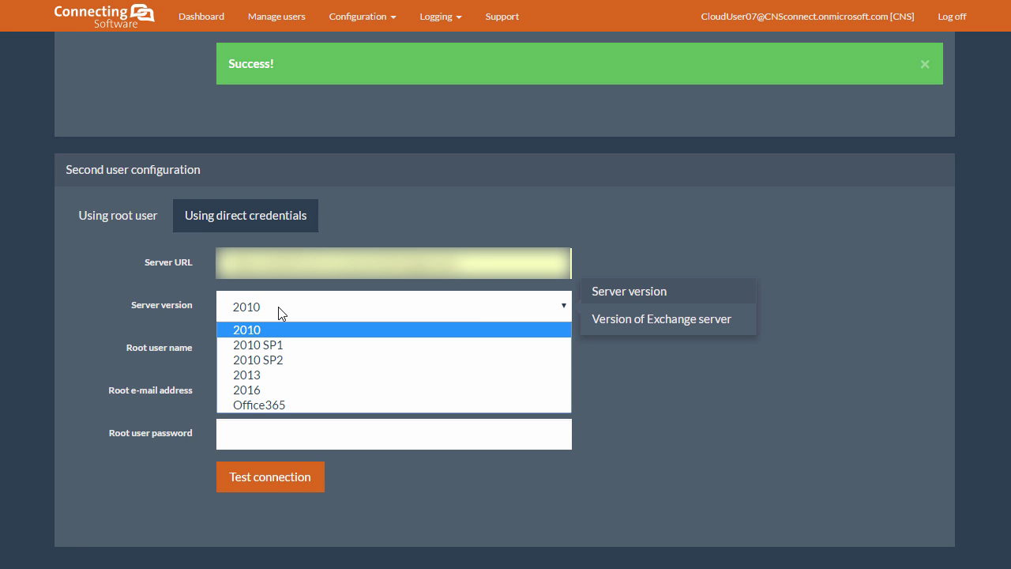
{"action": "left_click", "coordinate": [268, 372]}
- Enter the second user's root user name and root e-mail address
{"action": "left_click", "coordinate": [268, 351]}
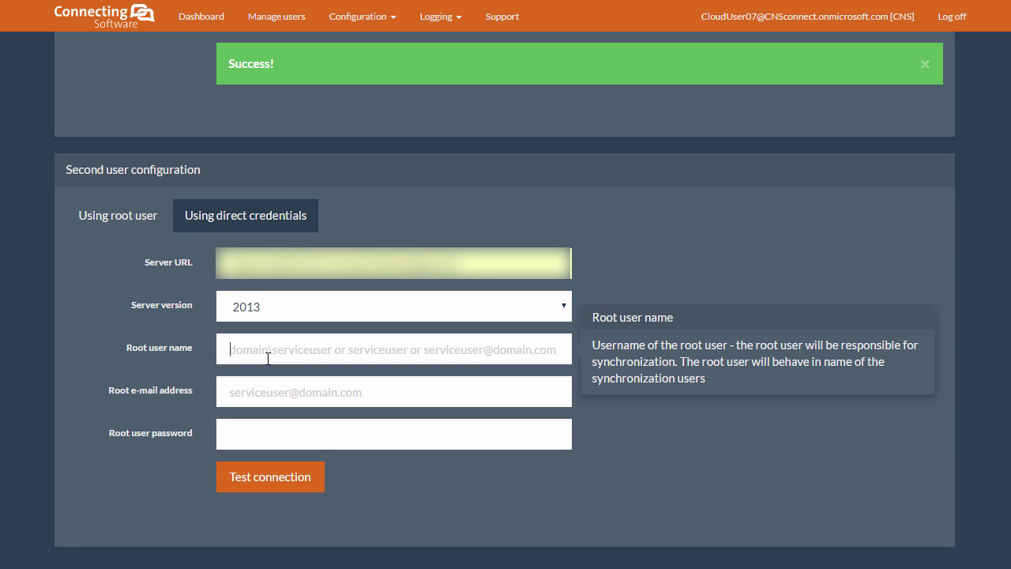
{"action": "type", "text": "Saastest1"}
{"action": "left_click", "coordinate": [282, 392]}
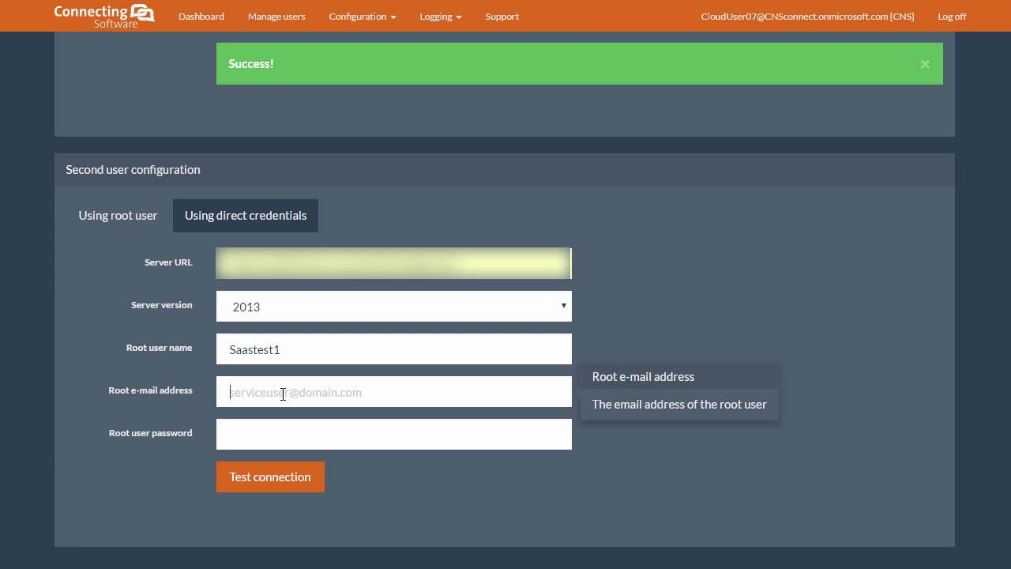
{"action": "left_click", "coordinate": [276, 418]}
{"action": "left_click", "coordinate": [276, 429]}
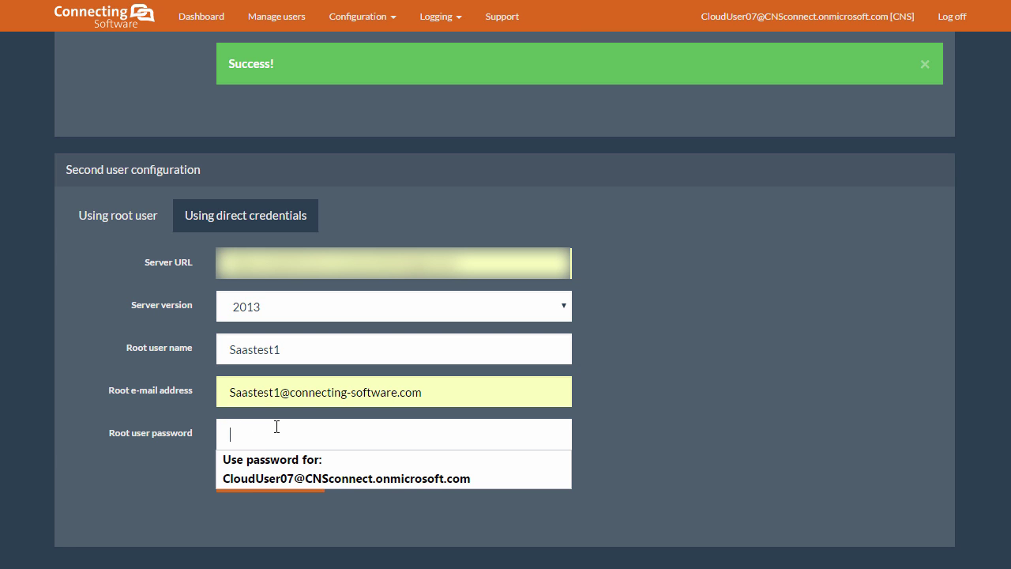
- Paste the second user's root password and select the polling interval setting
{"action": "key", "text": "ctrl+v"}
{"action": "scroll", "coordinate": [277, 425], "scroll_direction": "down", "scroll_amount": 2}
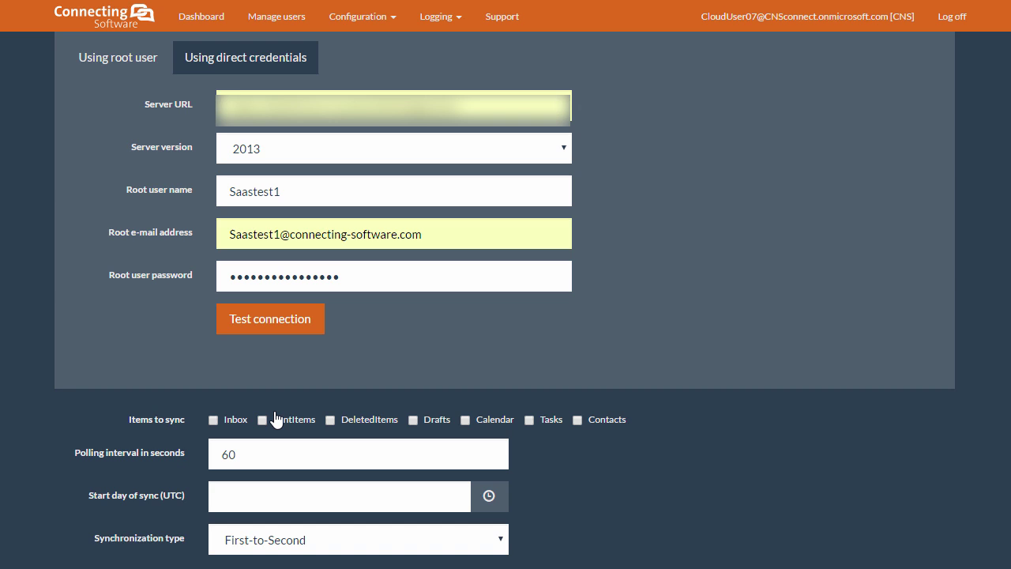
{"action": "scroll", "coordinate": [163, 409], "scroll_direction": "down", "scroll_amount": 1}
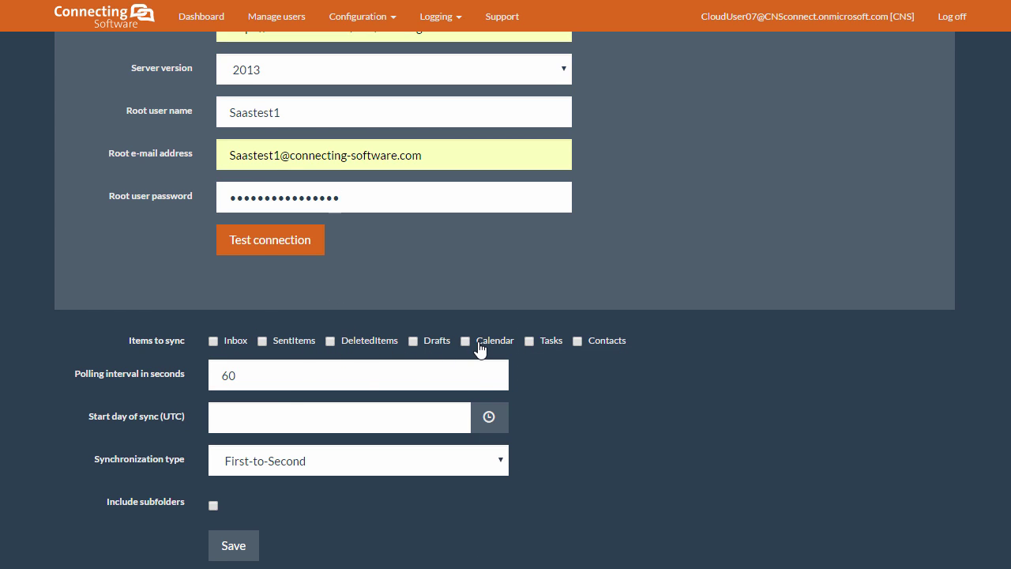
{"action": "left_click", "coordinate": [250, 375]}
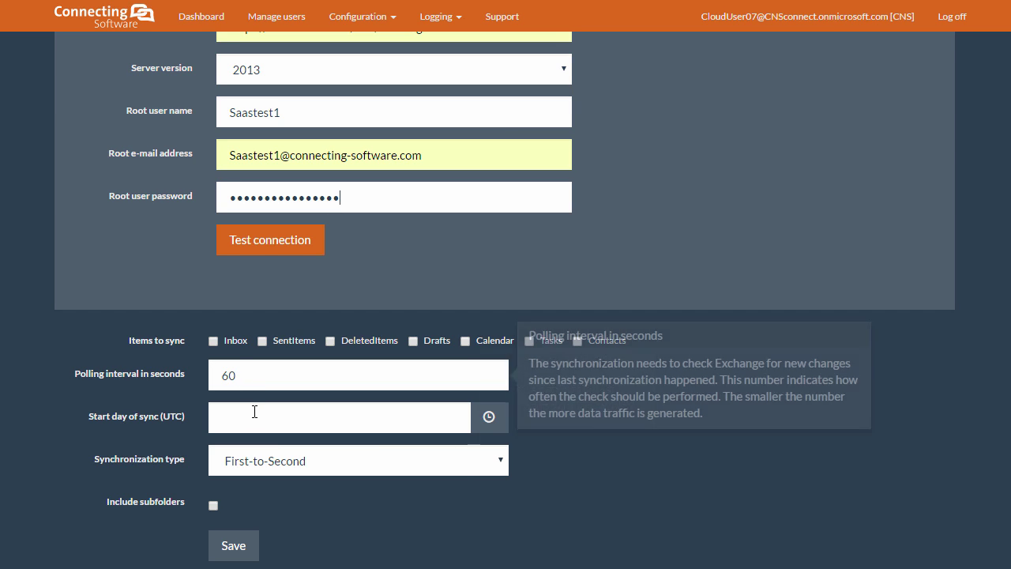
{"action": "mouse_move", "coordinate": [255, 417]}
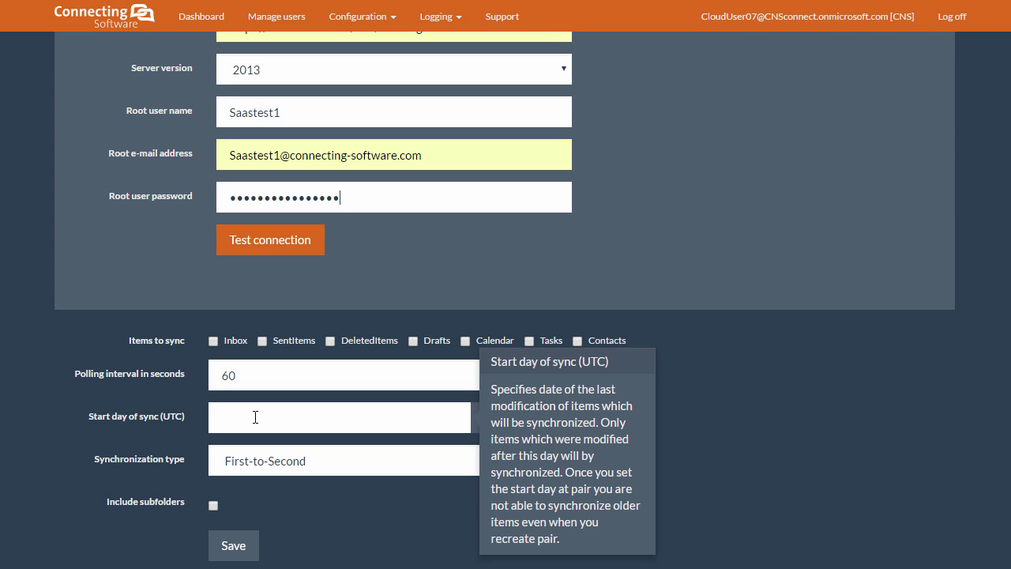
- Sync Calendar items only, with start day 10/01/2016 1:21 PM
{"action": "left_click", "coordinate": [466, 341]}
{"action": "left_click", "coordinate": [489, 416]}
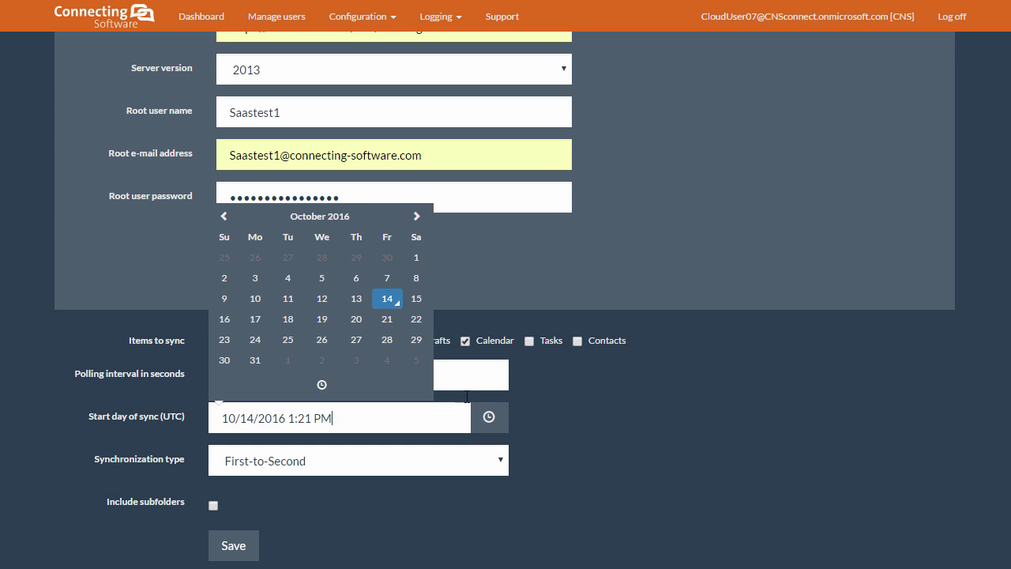
{"action": "left_click", "coordinate": [416, 258]}
{"action": "left_click", "coordinate": [488, 416]}
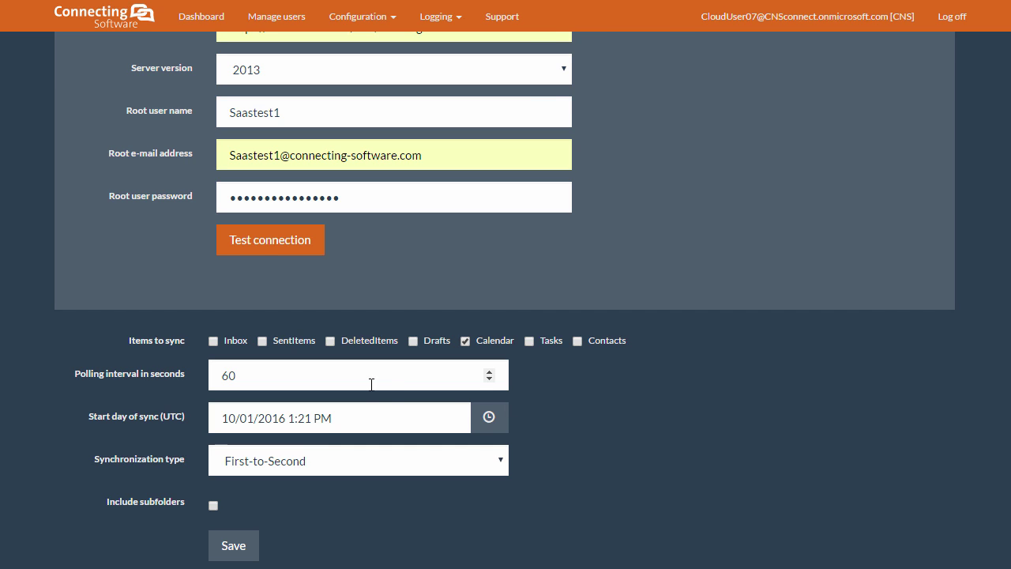
{"action": "left_click", "coordinate": [320, 462]}
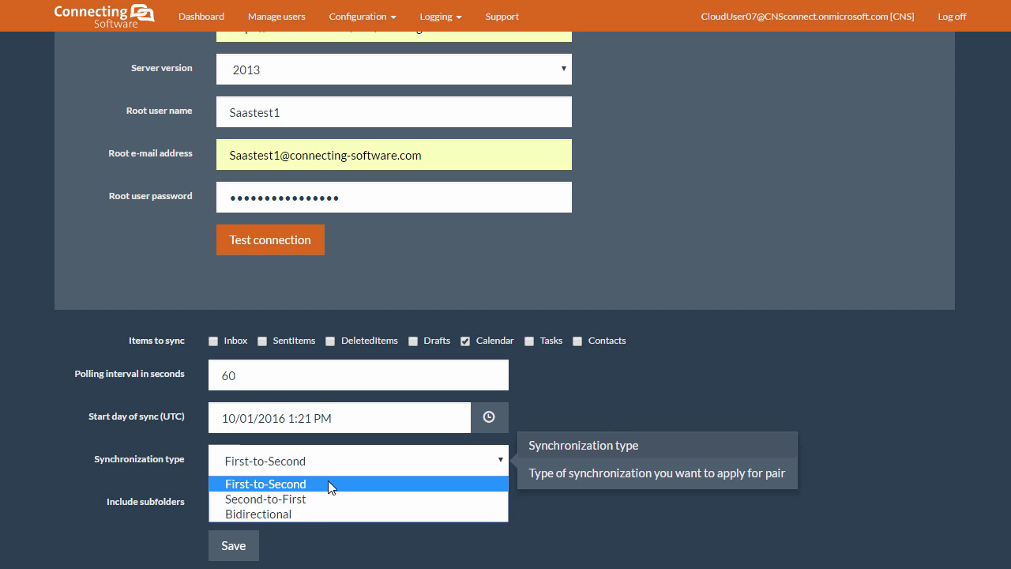
- Set the synchronization type to Bidirectional
{"action": "left_click", "coordinate": [328, 482]}
{"action": "scroll", "coordinate": [419, 277], "scroll_direction": "up", "scroll_amount": 7}
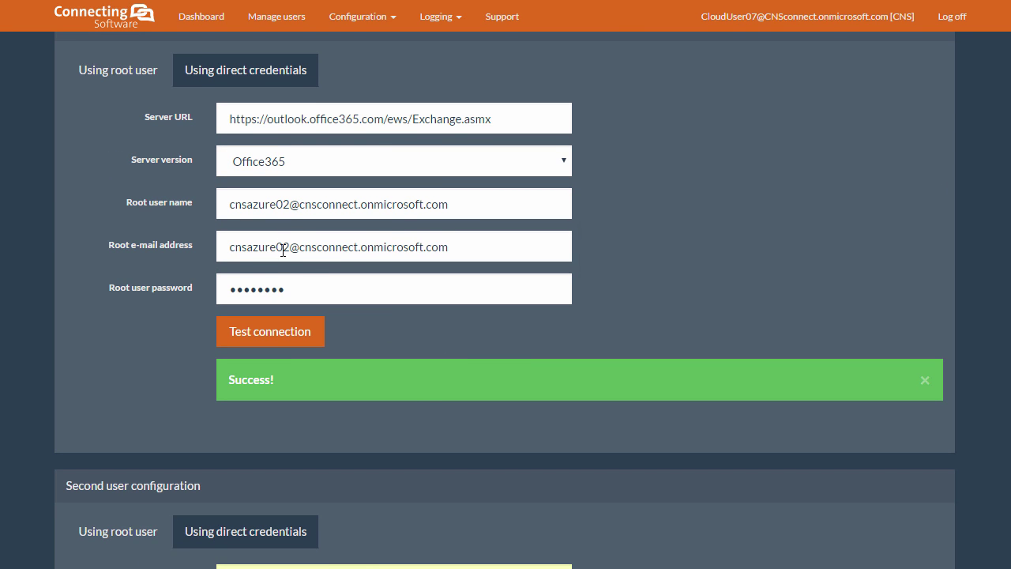
{"action": "scroll", "coordinate": [289, 269], "scroll_direction": "down", "scroll_amount": 2}
{"action": "scroll", "coordinate": [289, 268], "scroll_direction": "down", "scroll_amount": 7}
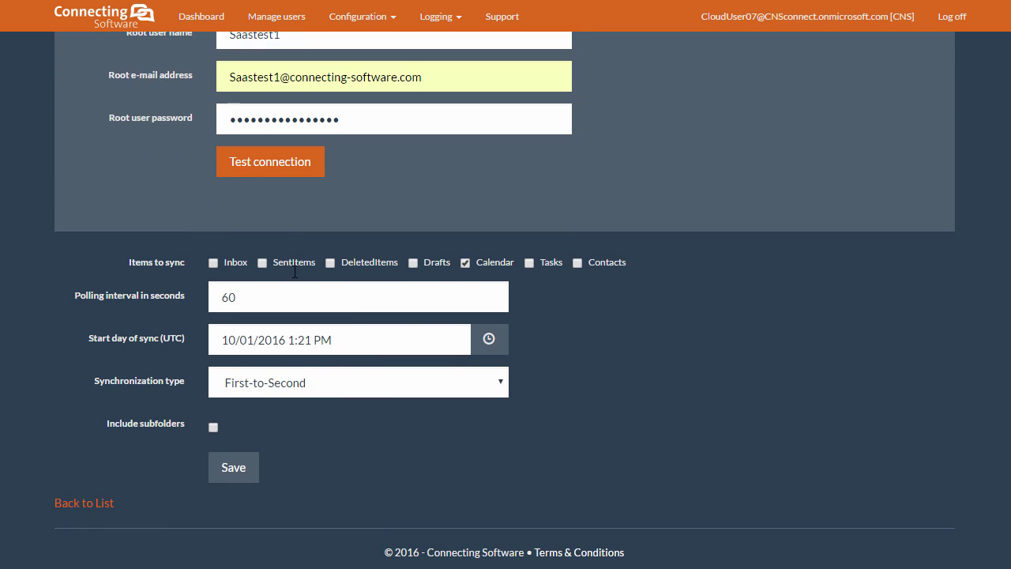
{"action": "left_click", "coordinate": [312, 382]}
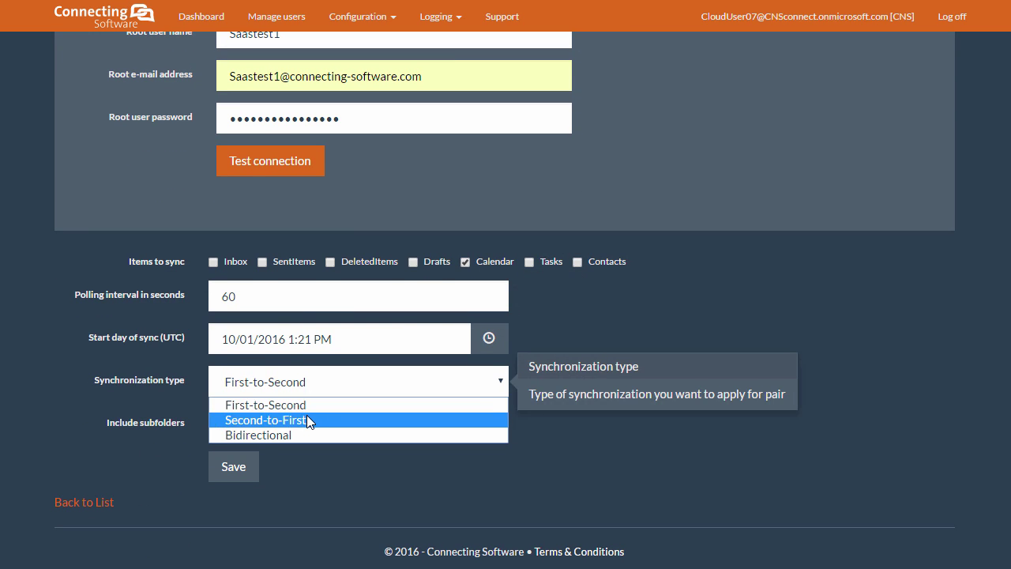
{"action": "left_click", "coordinate": [307, 419]}
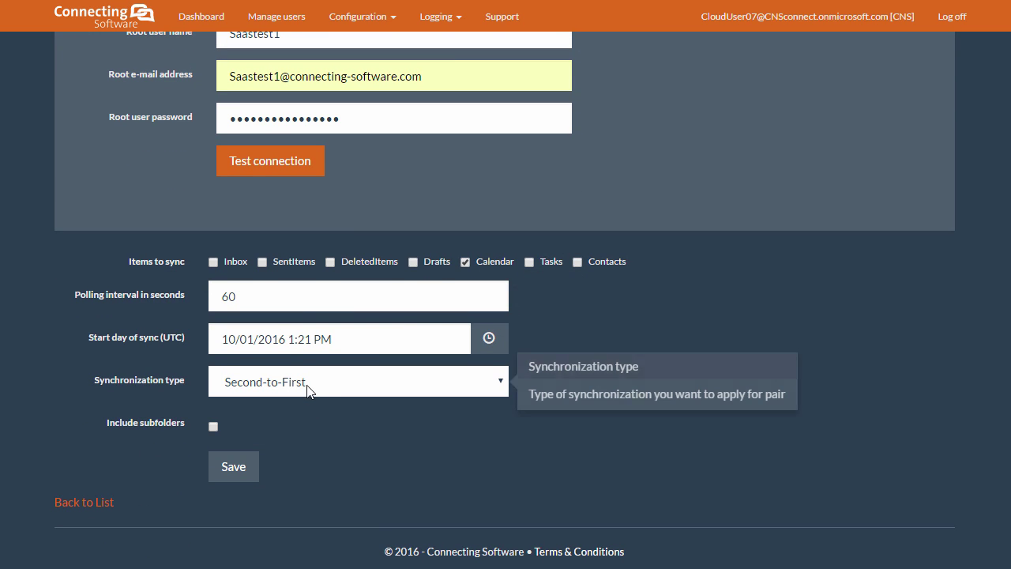
{"action": "left_click", "coordinate": [310, 386]}
{"action": "left_click", "coordinate": [304, 433]}
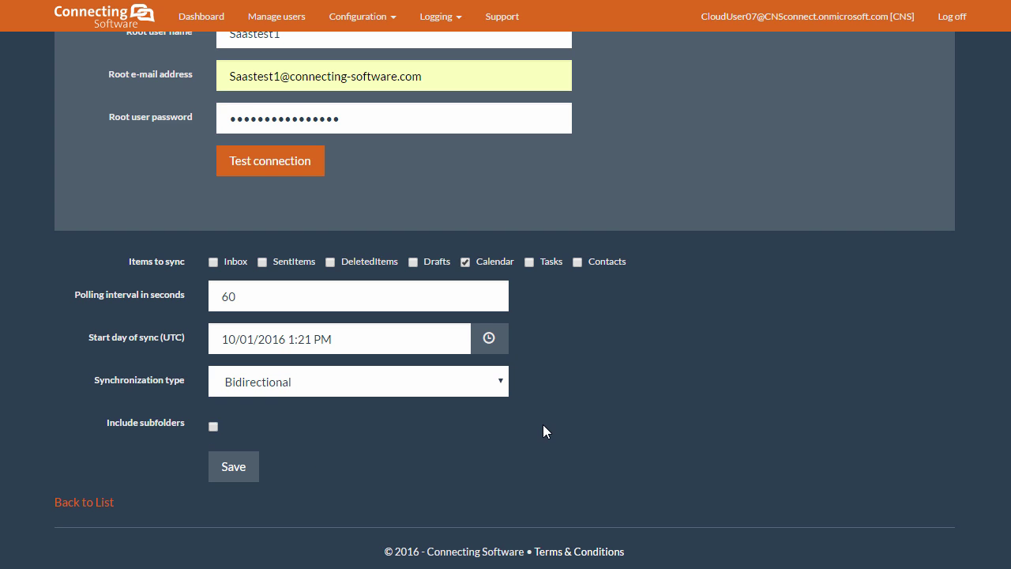
- Review the first user's root e-mail and both user configurations
{"action": "scroll", "coordinate": [543, 424], "scroll_direction": "up", "scroll_amount": 8}
{"action": "left_click", "coordinate": [309, 240]}
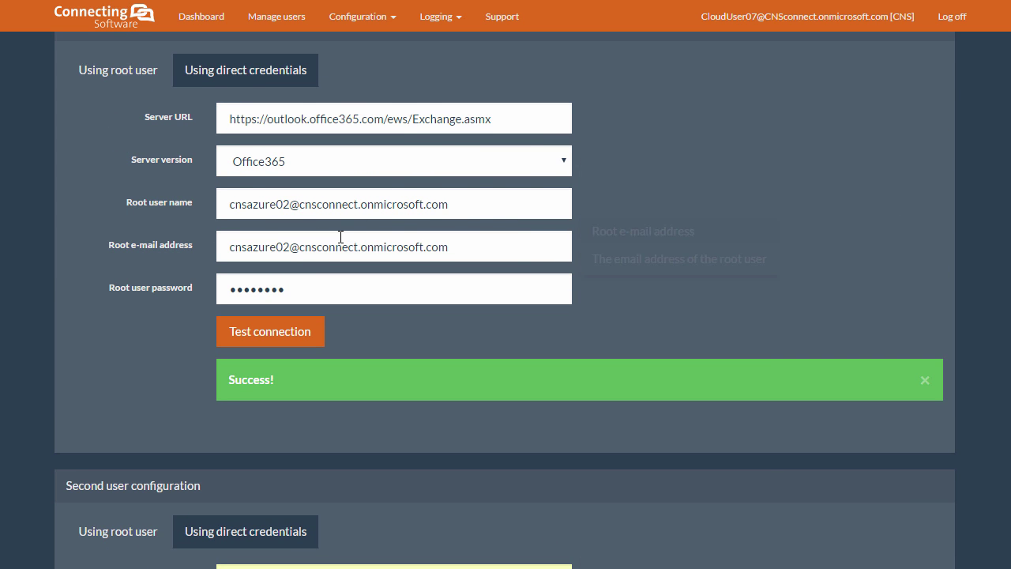
{"action": "scroll", "coordinate": [307, 205], "scroll_direction": "down", "scroll_amount": 4}
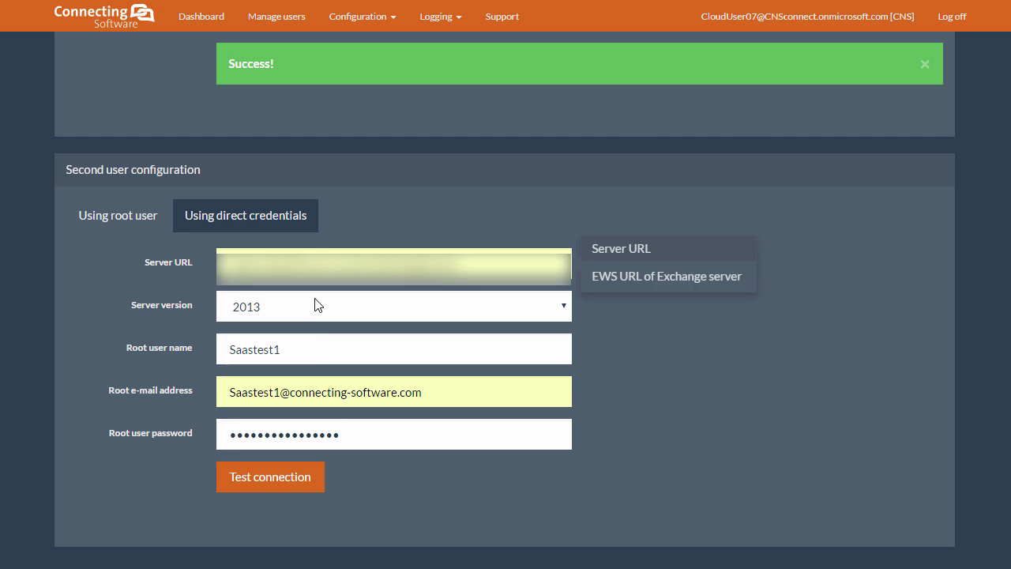
{"action": "scroll", "coordinate": [325, 340], "scroll_direction": "down", "scroll_amount": 4}
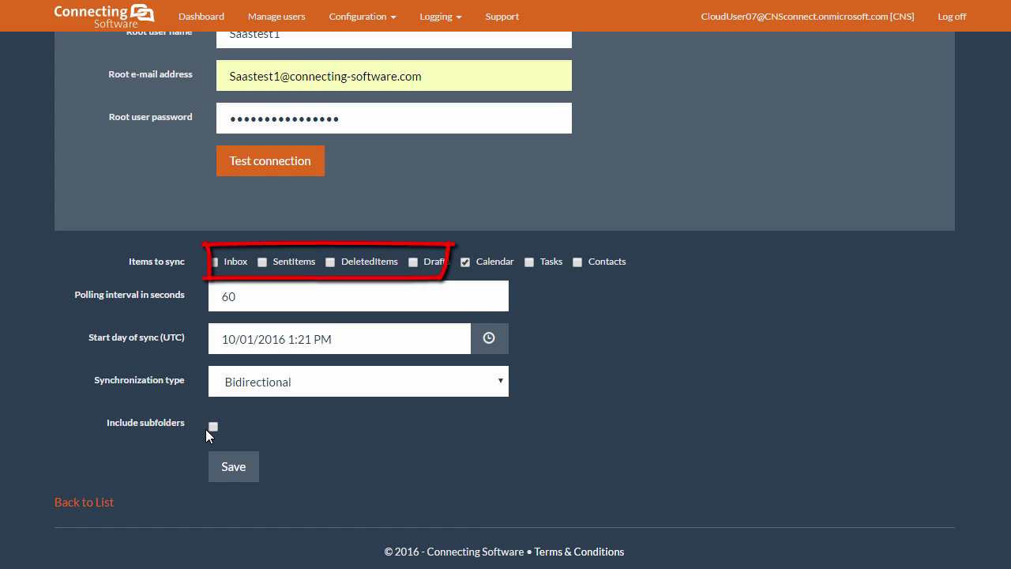
{"action": "scroll", "coordinate": [207, 428], "scroll_direction": "down", "scroll_amount": 1}
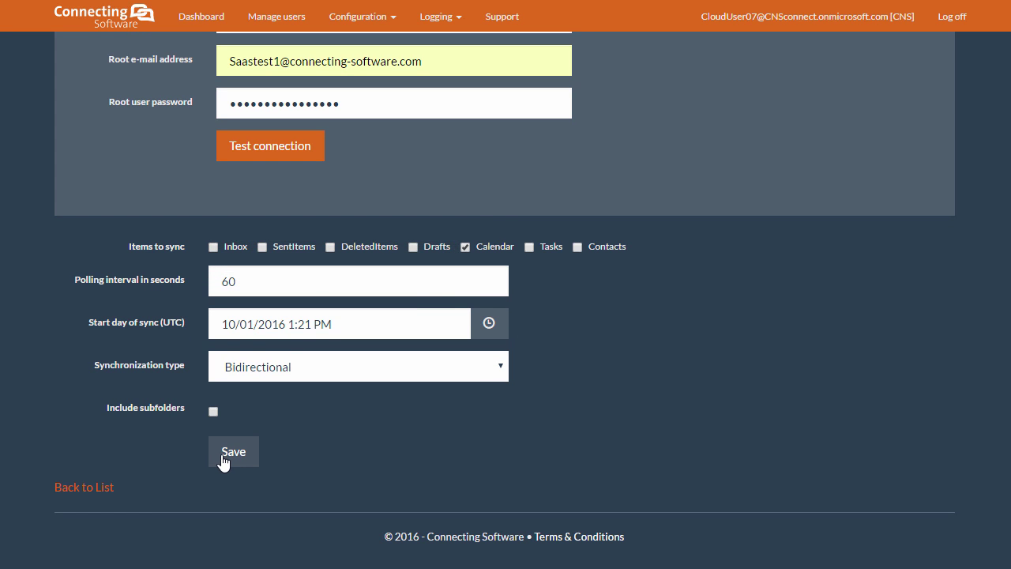
- Save the pair, review its settings in Edit, and return to the Sync pairs list unsaved
{"action": "left_click", "coordinate": [223, 460]}
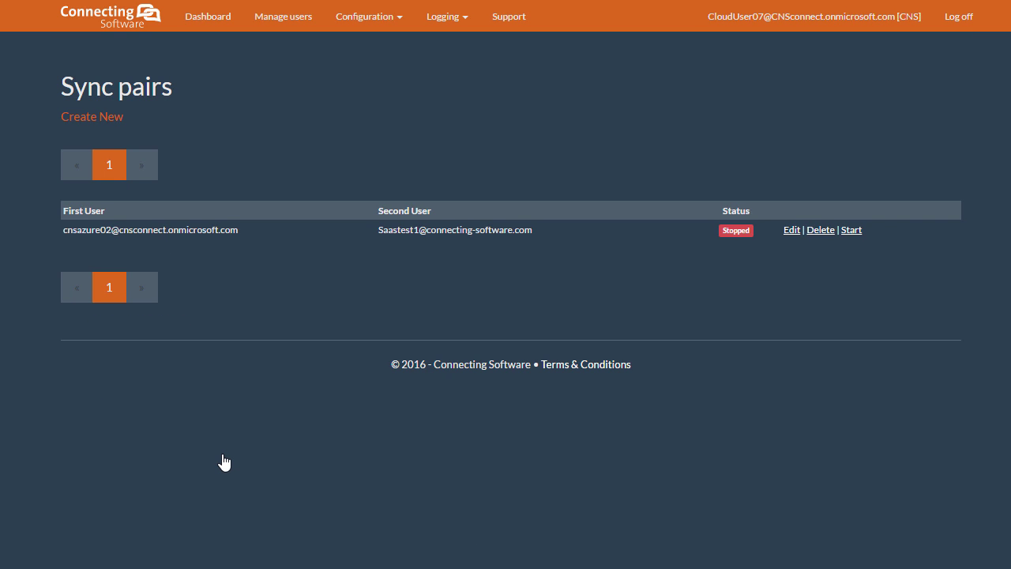
{"action": "left_click", "coordinate": [790, 230]}
{"action": "scroll", "coordinate": [726, 279], "scroll_direction": "down", "scroll_amount": 4}
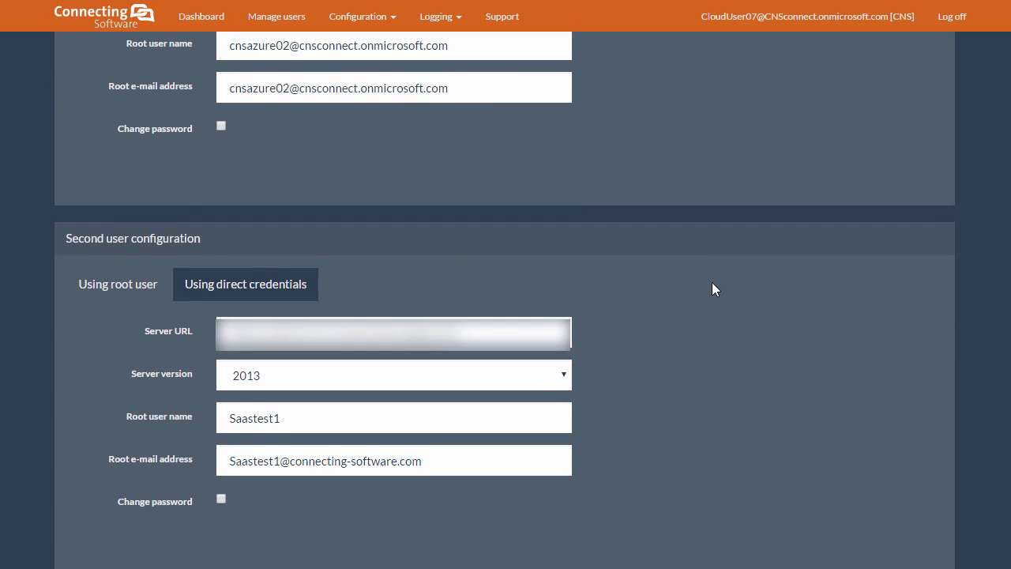
{"action": "scroll", "coordinate": [711, 283], "scroll_direction": "down", "scroll_amount": 5}
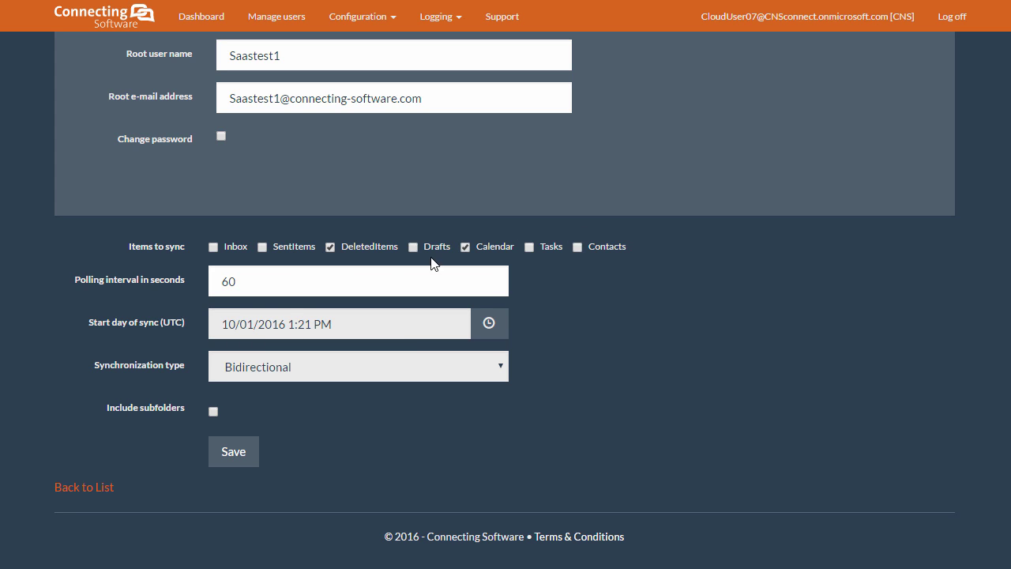
{"action": "left_click", "coordinate": [464, 247]}
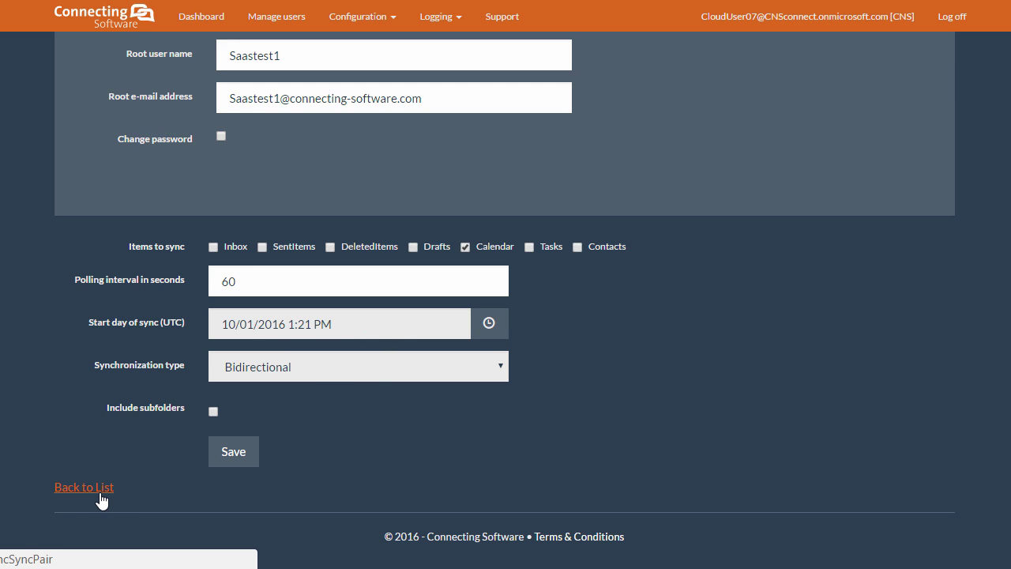
{"action": "left_click", "coordinate": [85, 491]}
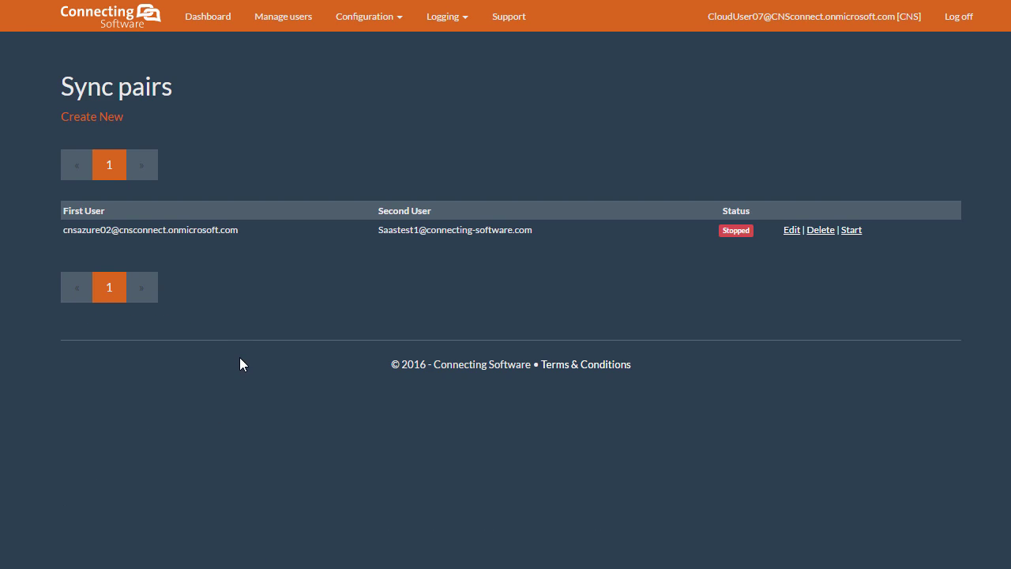